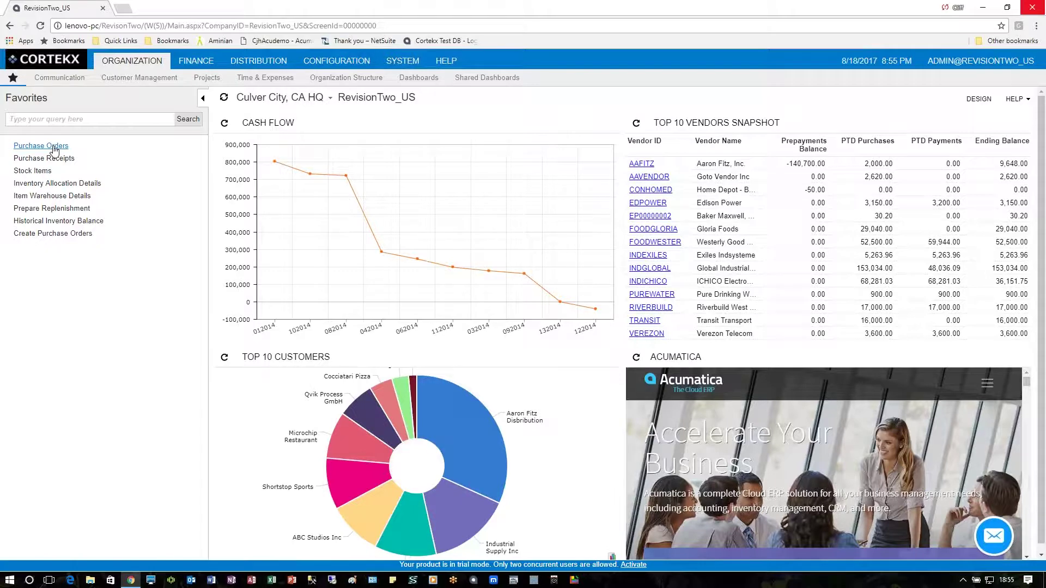
- Review the latest purchase order, PO000257 for 10 Acer laptops, then start a new purchase receipt
left_click(54, 147)
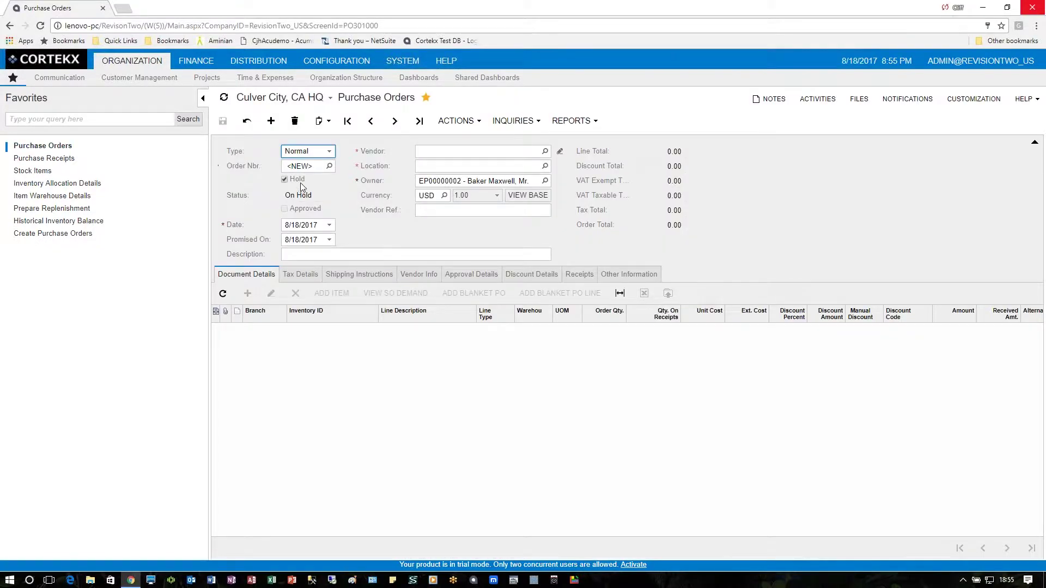
left_click(418, 121)
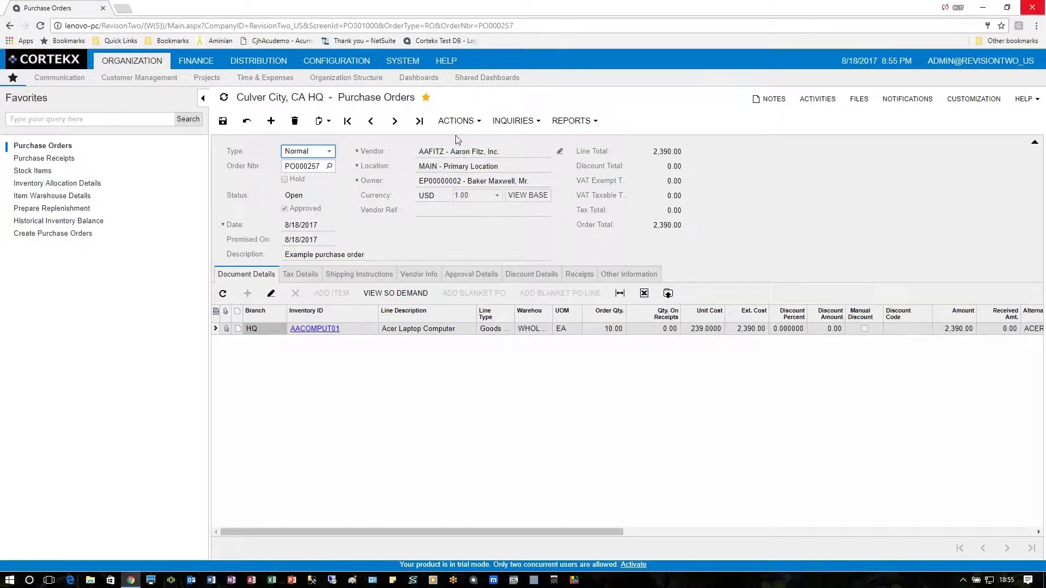
left_click(455, 120)
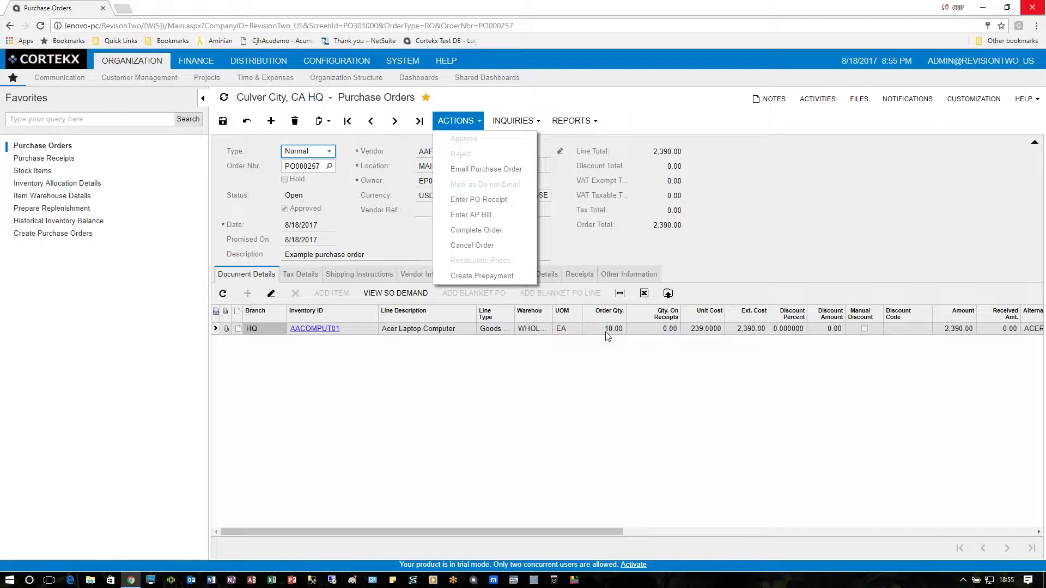
left_click(235, 217)
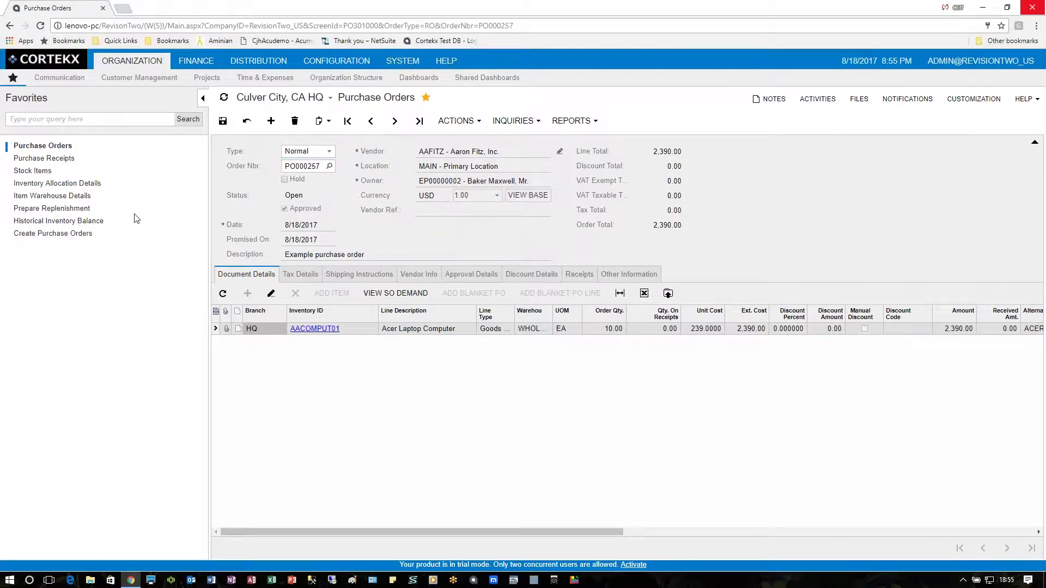
left_click(49, 161)
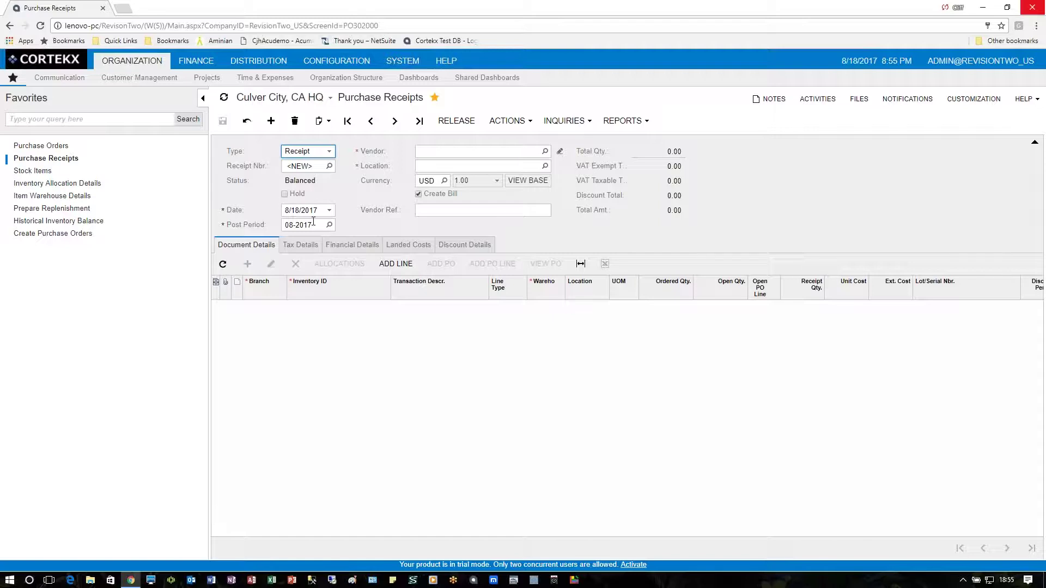
- Set the receipt vendor to AAFITZ with location MAIN and start an empty detail line
key("Tab")
key("Tab")
key("Tab")
key("Tab")
key("Tab")
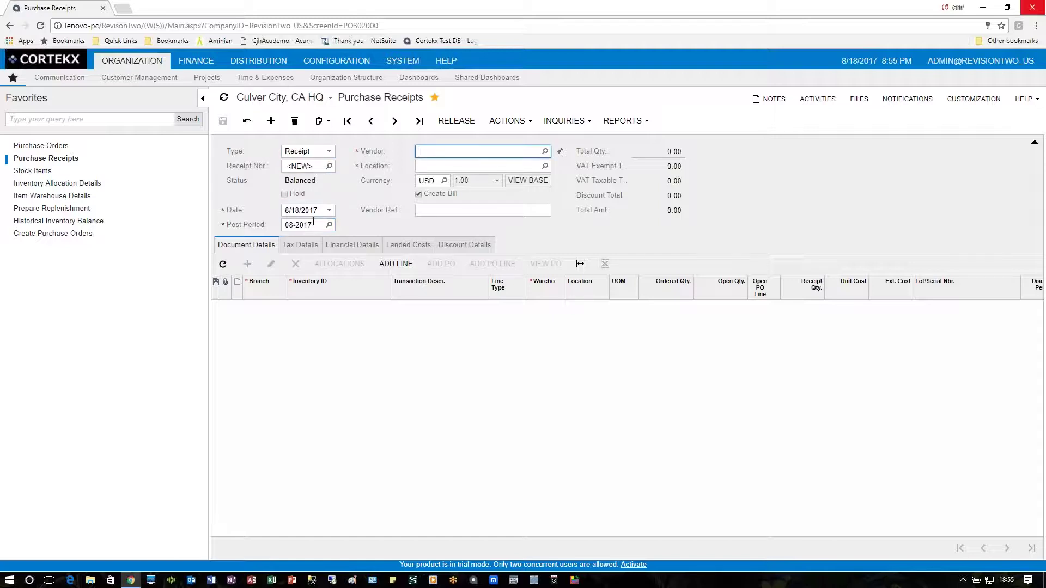
type("aafit")
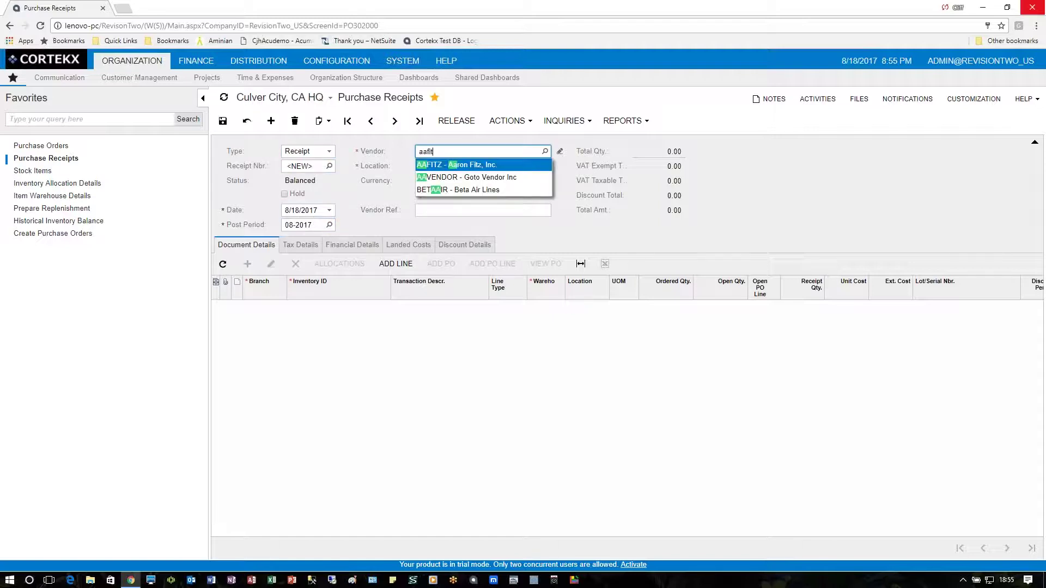
type("z")
key("Tab")
key("Tab")
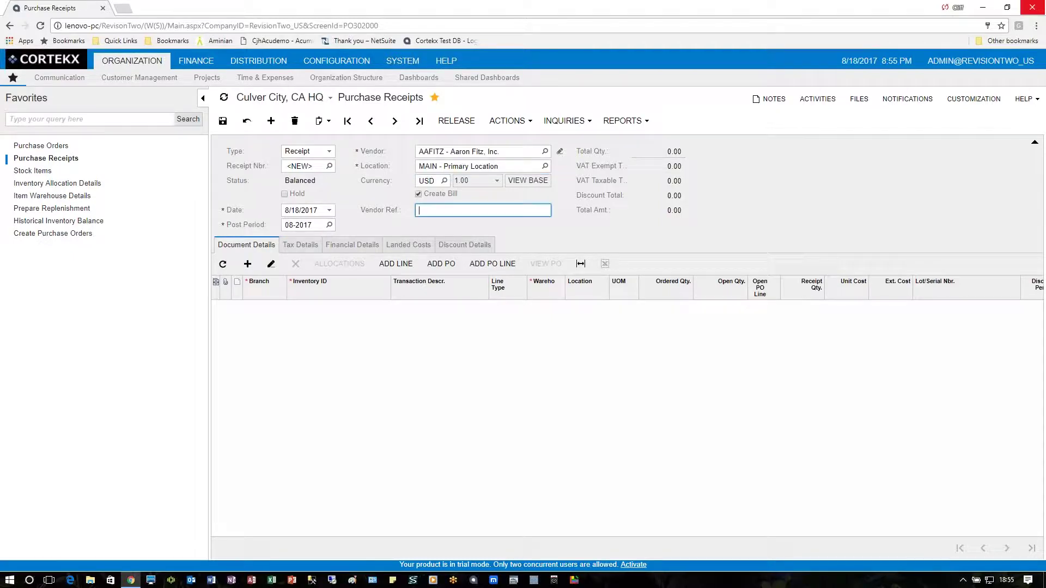
key("Tab")
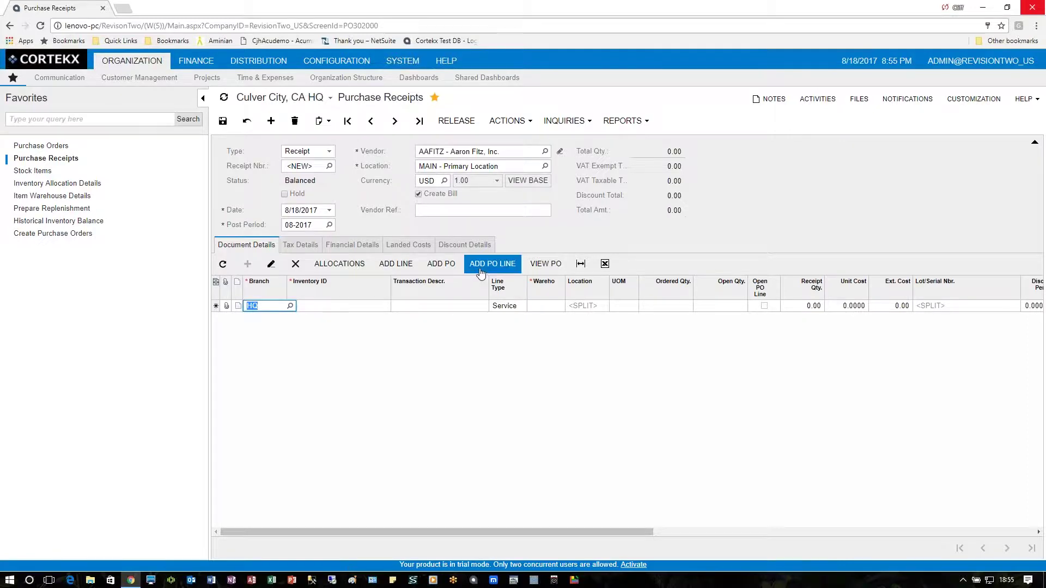
- Add the lines from purchase orders PO000246 and PO000248 to the receipt
left_click(445, 267)
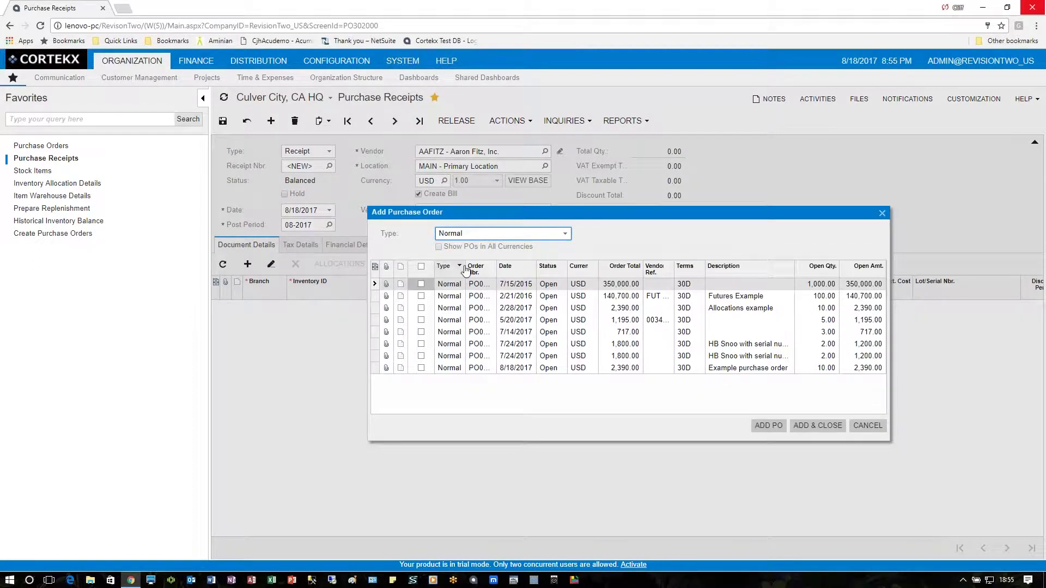
left_click_drag(495, 266, 531, 266)
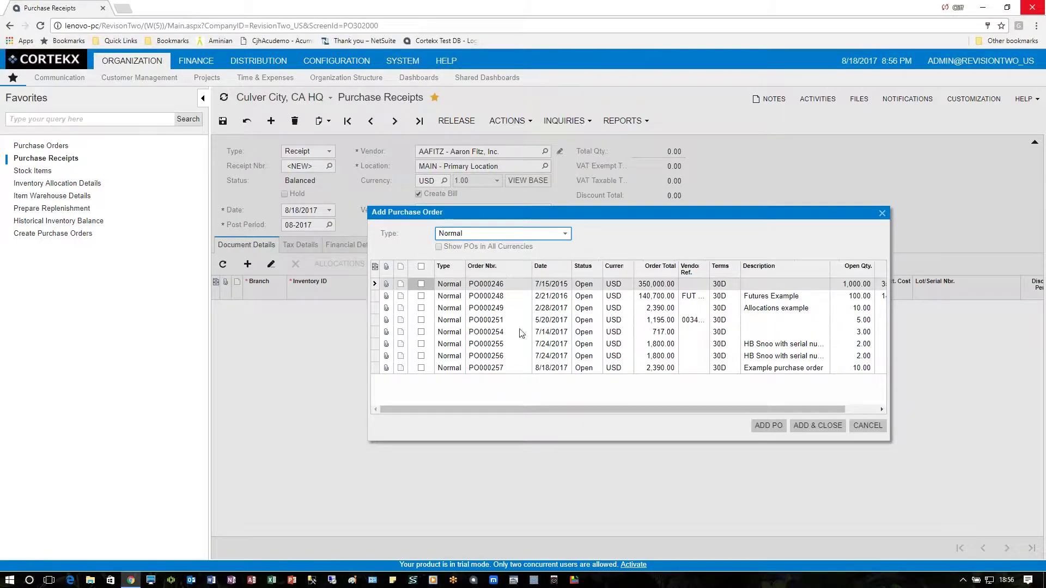
left_click(421, 283)
left_click(420, 296)
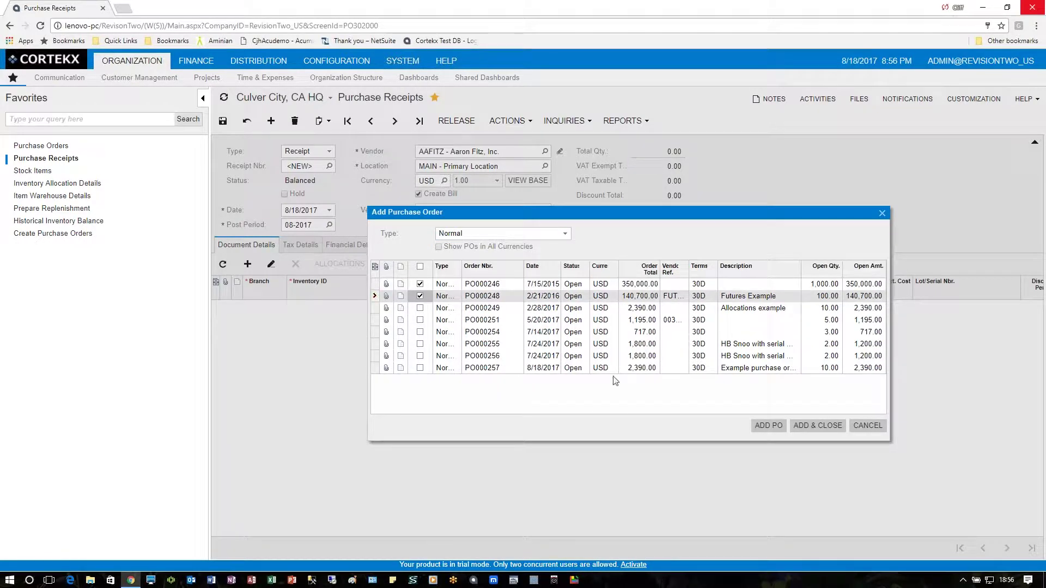
left_click(811, 427)
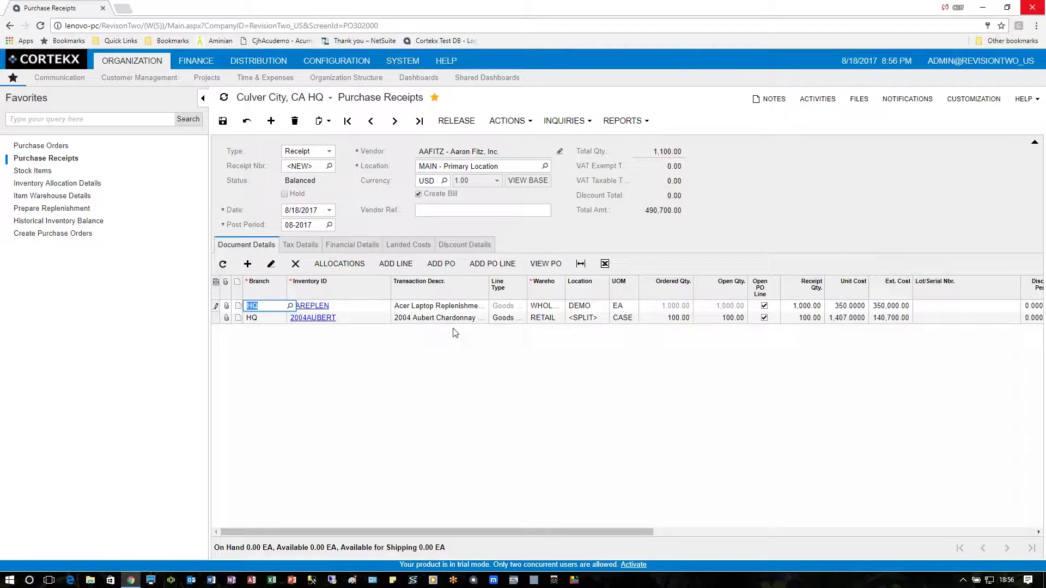
- Widen the PO Order Nbr column and scroll the grid to check the added lines' order numbers
left_click(953, 531)
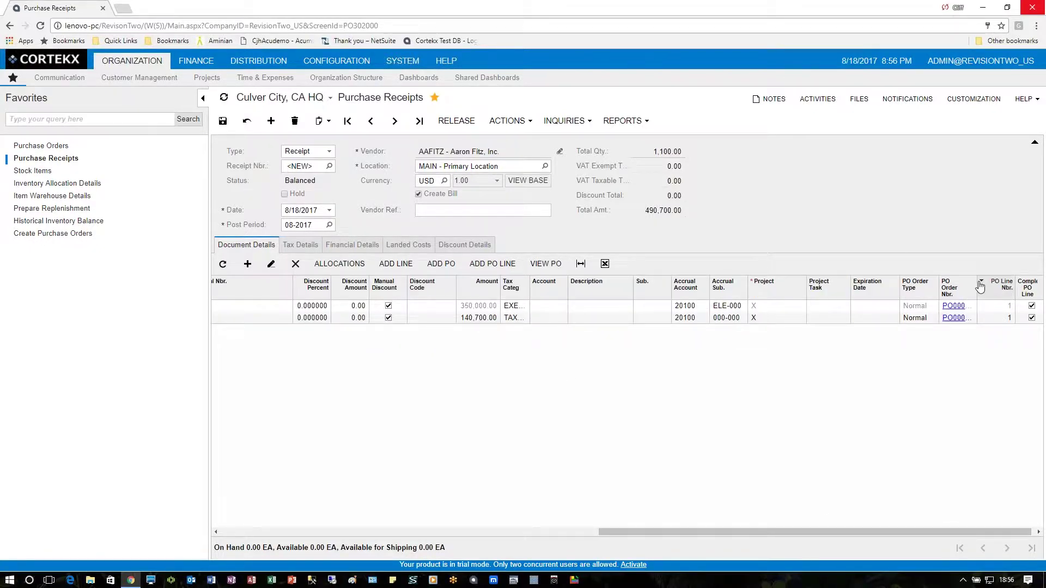
left_click_drag(976, 283, 998, 284)
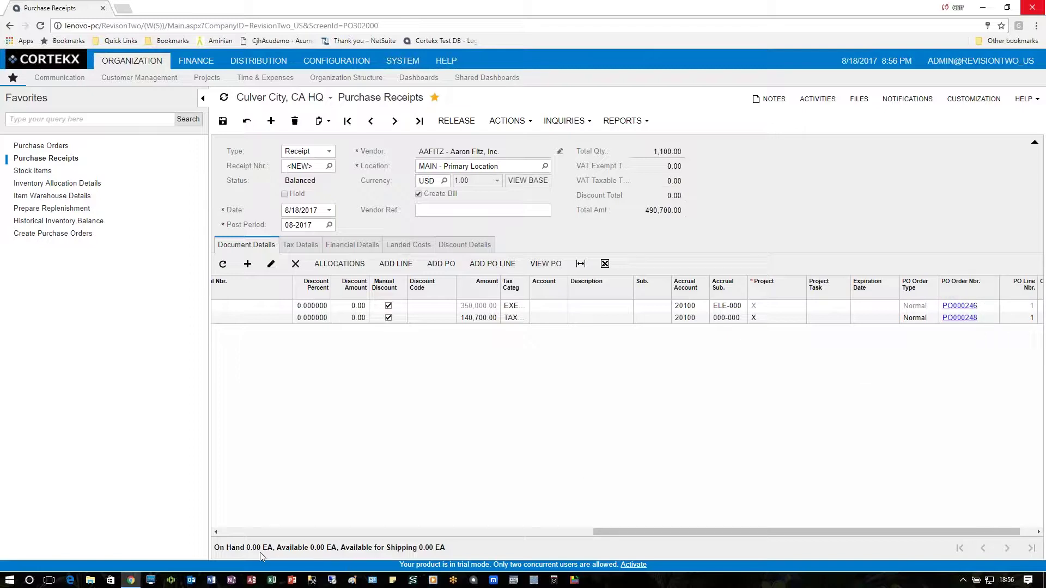
left_click(218, 532)
left_click_drag(221, 532, 224, 529)
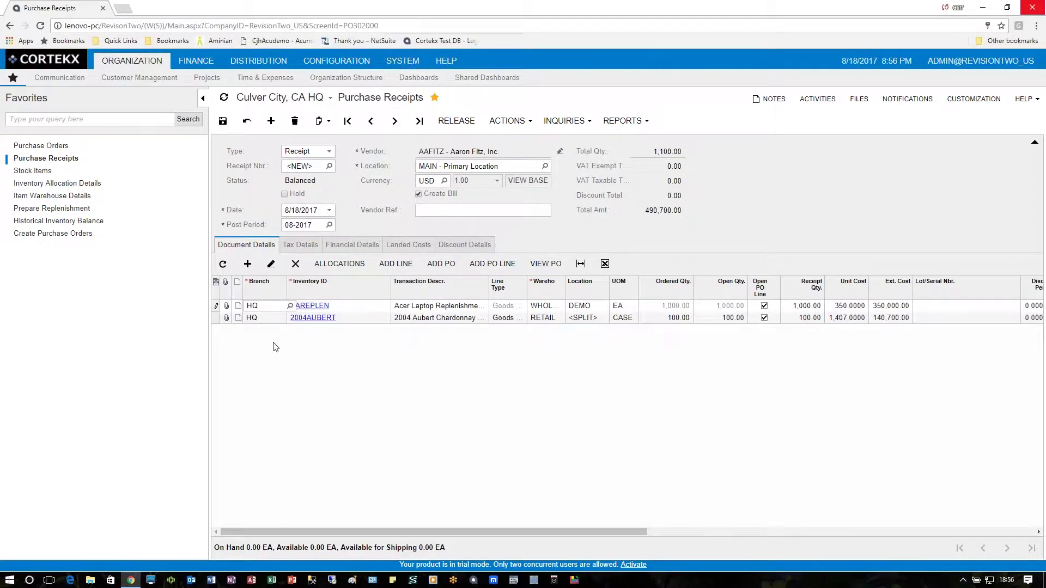
- Delete both receipt lines, then list all open PO lines and cancel without adding any
left_click(296, 264)
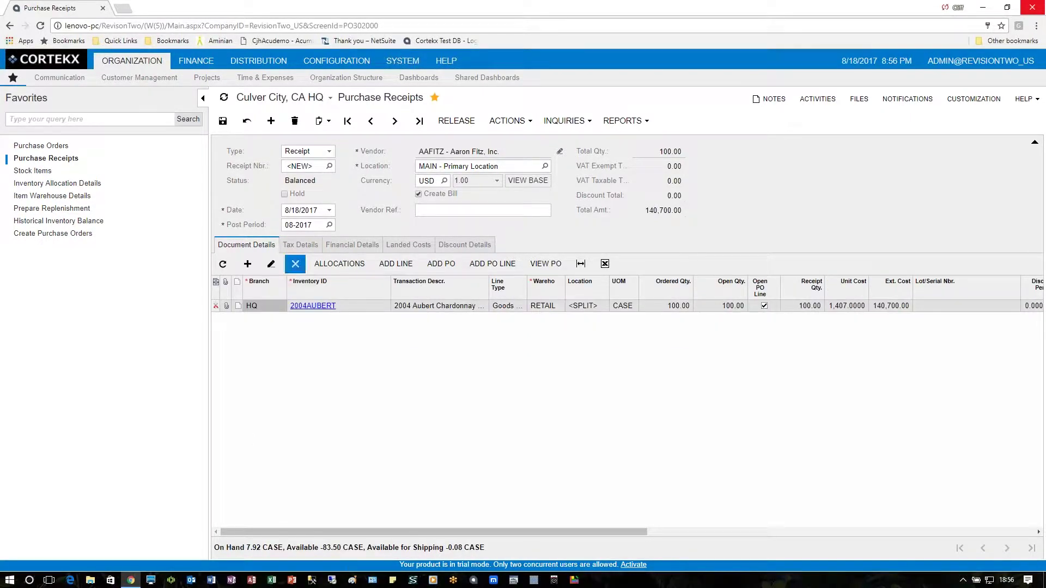
left_click(295, 263)
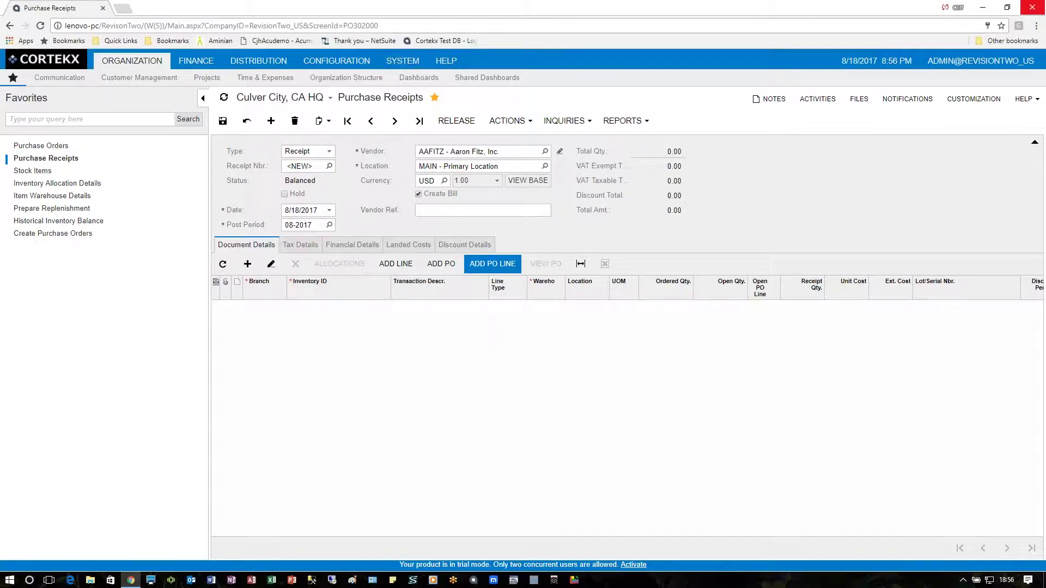
left_click(491, 263)
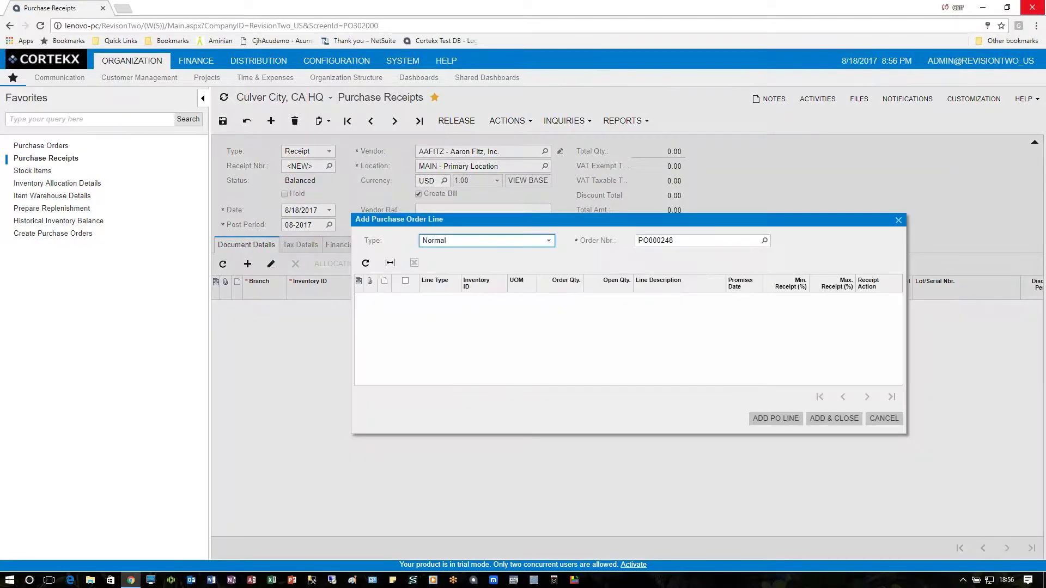
left_click(677, 240)
key("BackSpace")
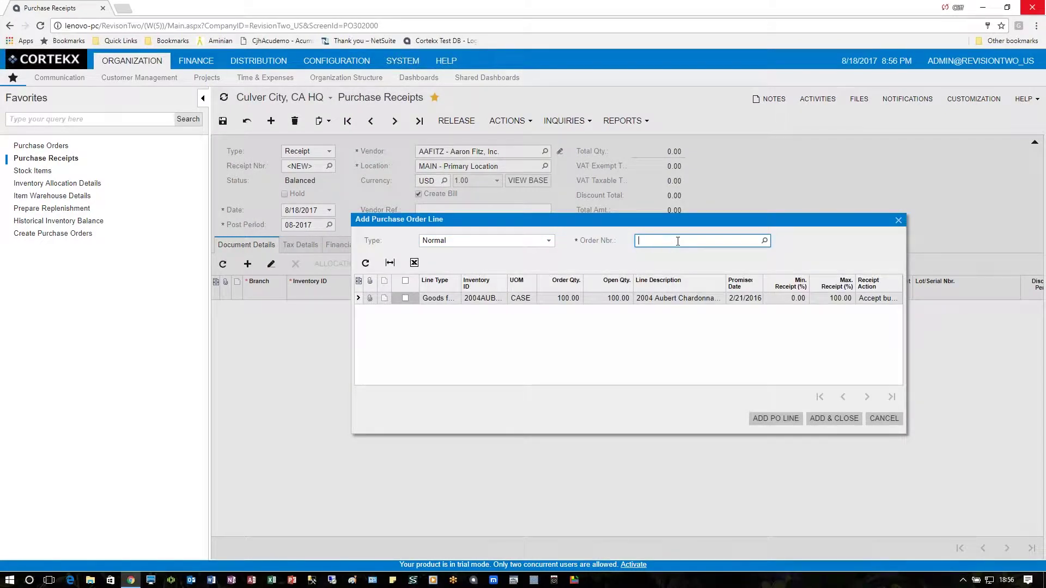
key("Tab")
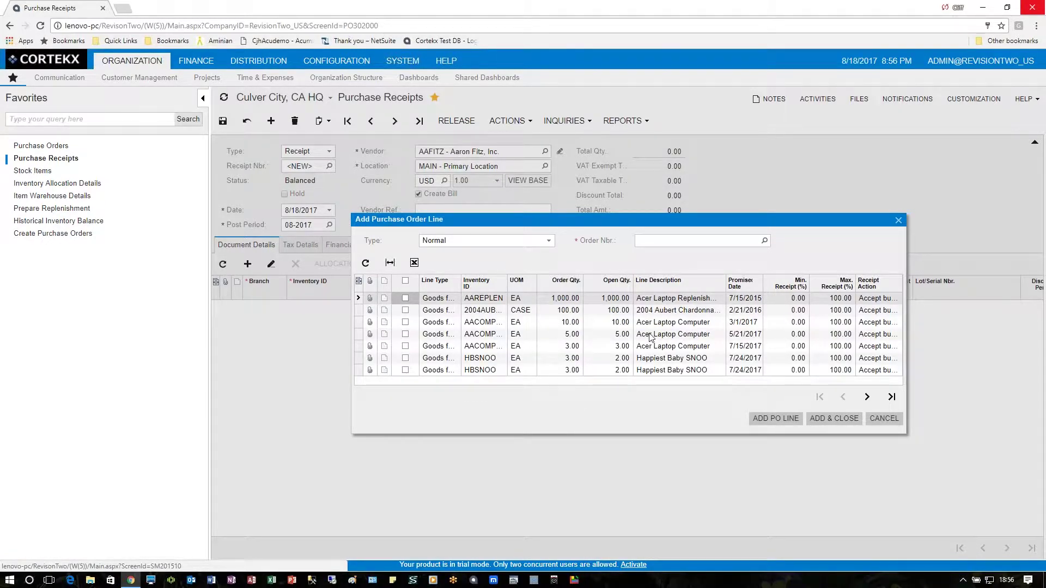
left_click(882, 418)
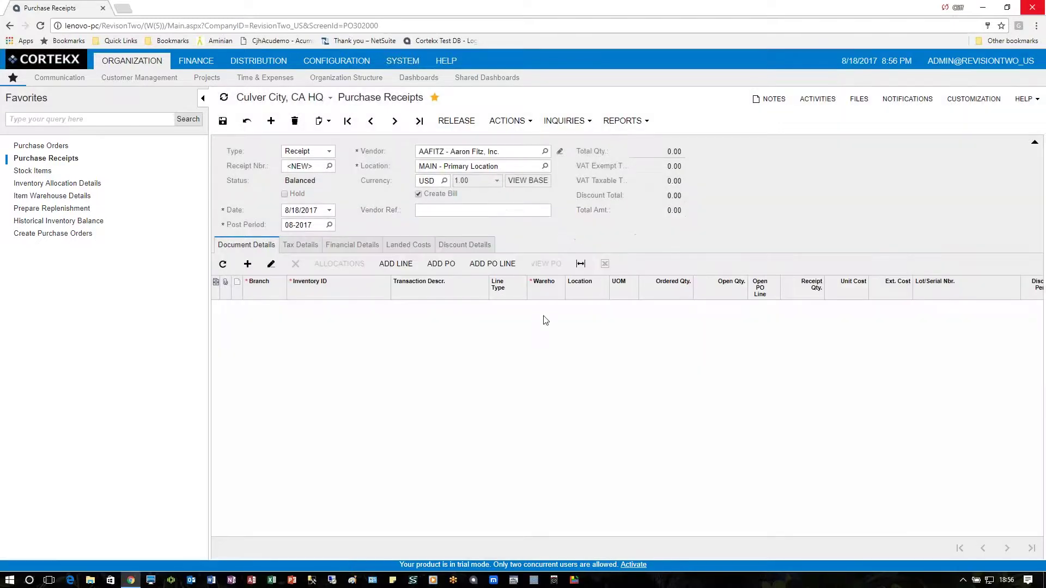
- Add the Acer Laptop Computer line from PO000257 to the receipt
left_click(441, 263)
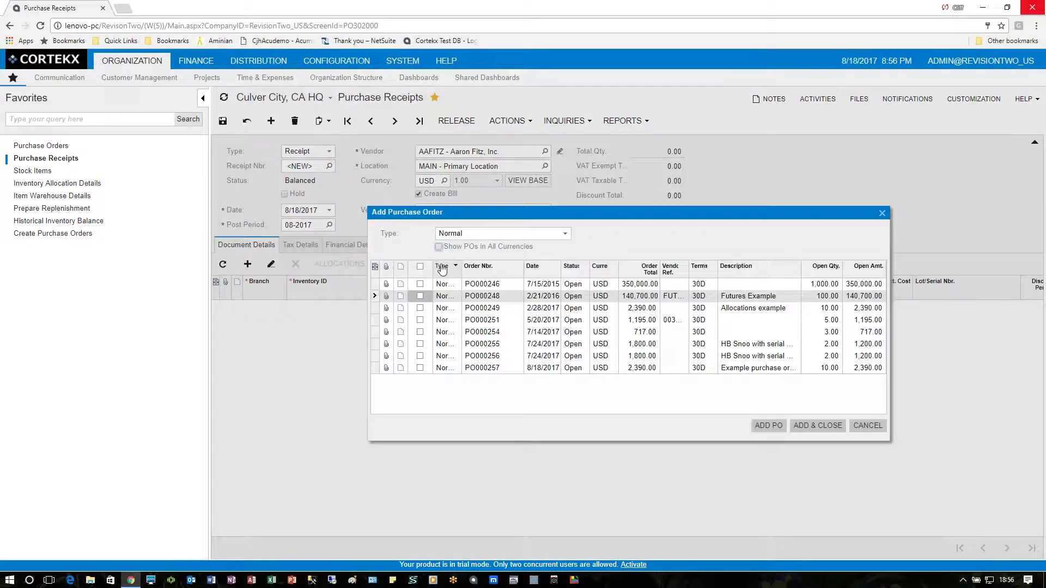
left_click(420, 368)
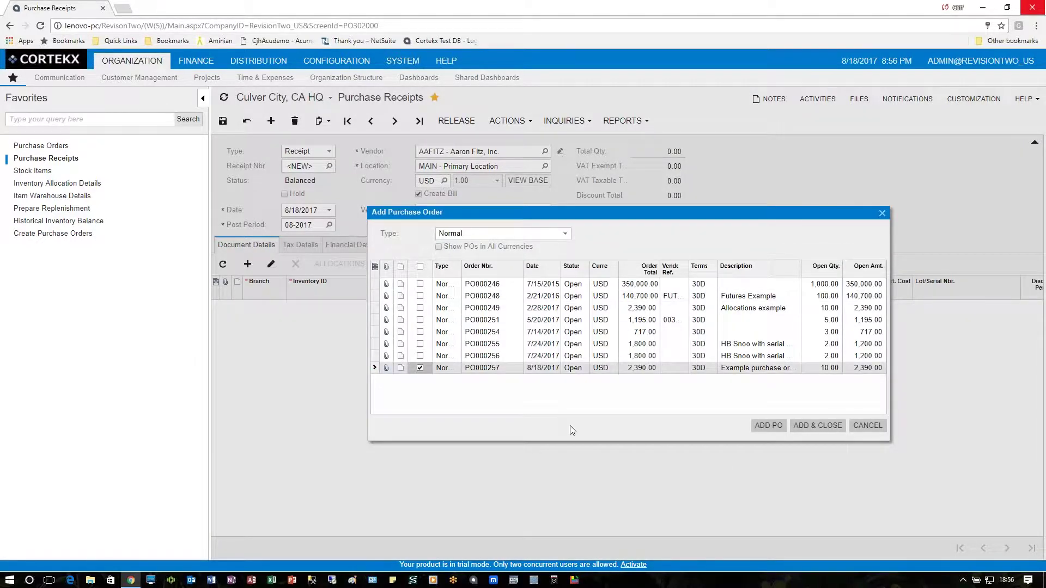
left_click(817, 426)
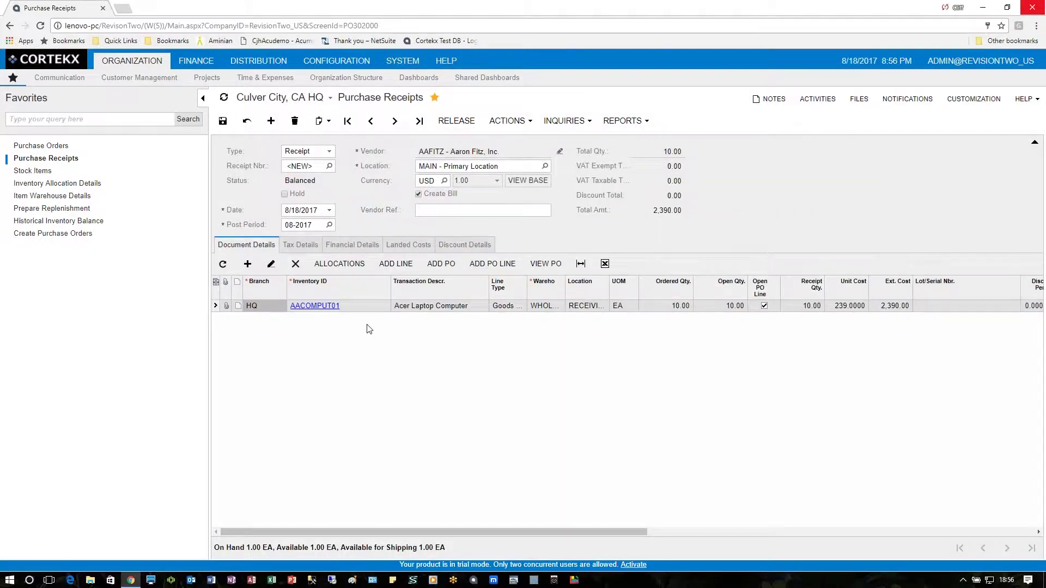
- Change the laptop line's receipt quantity from 10 to 9
left_click(671, 311)
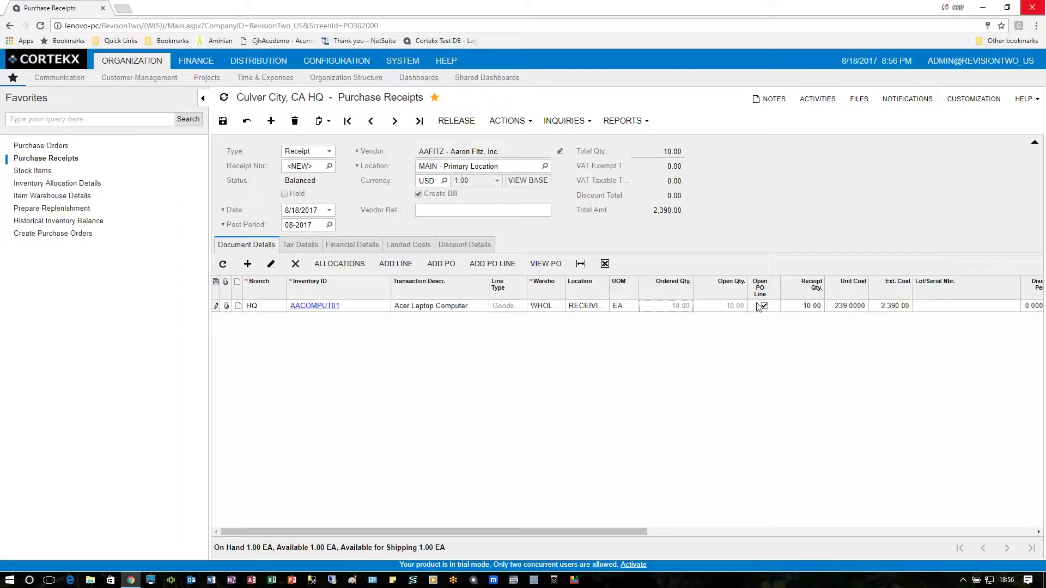
left_click(799, 312)
type("9.0")
key("Tab")
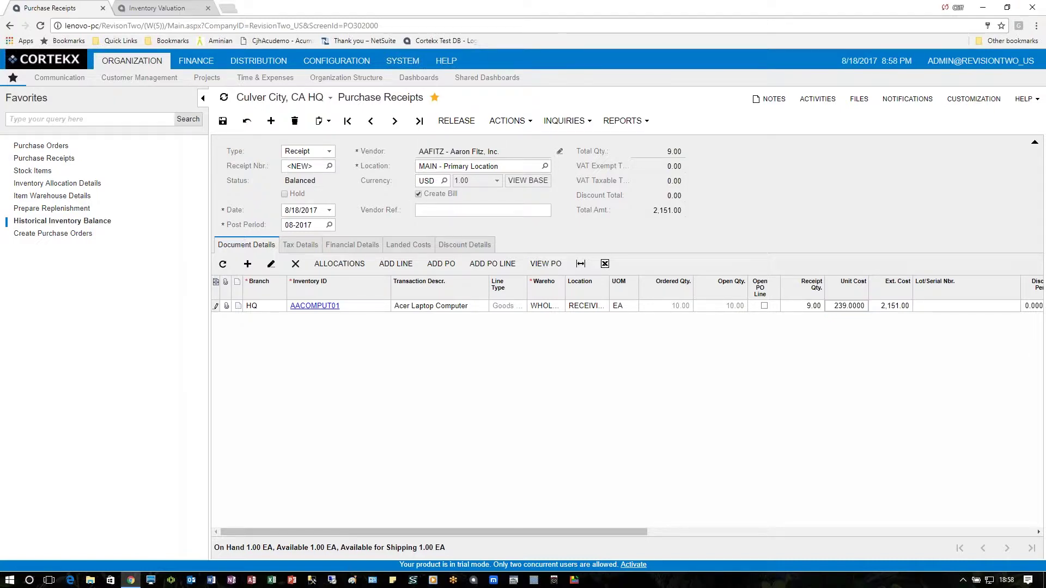
- Release the receipt, which becomes PR000195 for 9 laptops totalling 2,151.00
left_click(453, 124)
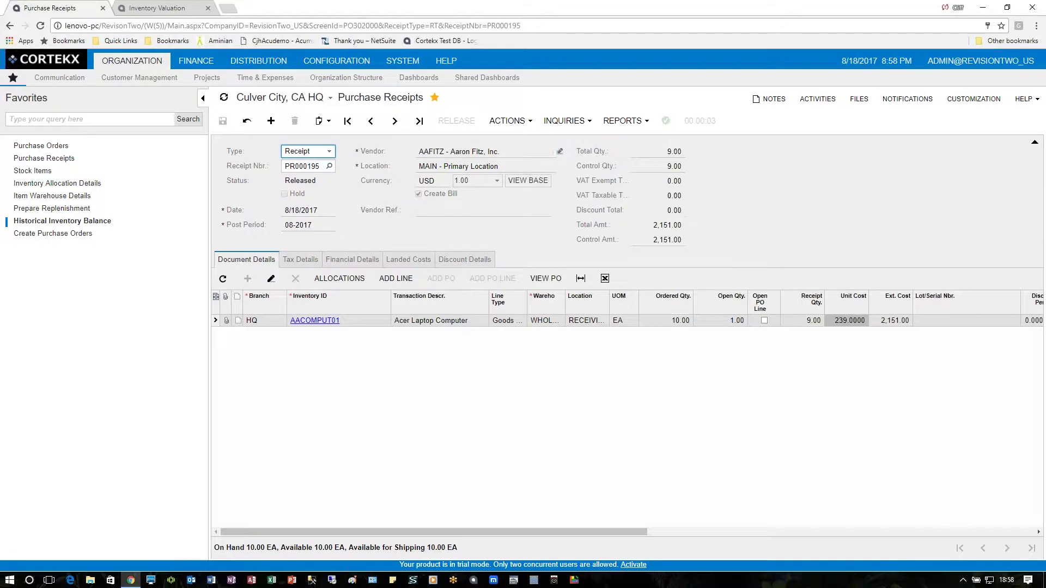
left_click(564, 121)
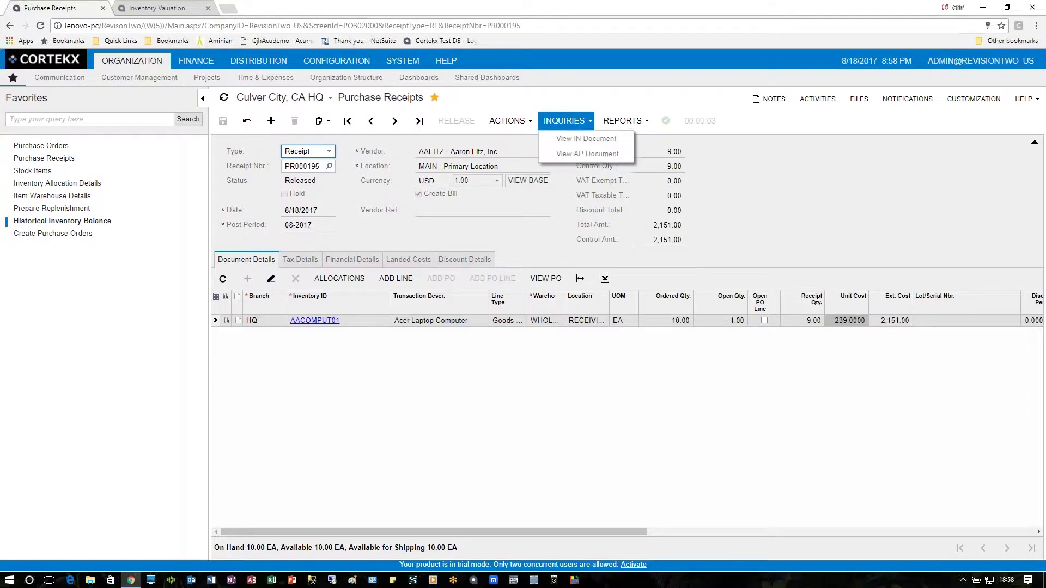
left_click(577, 140)
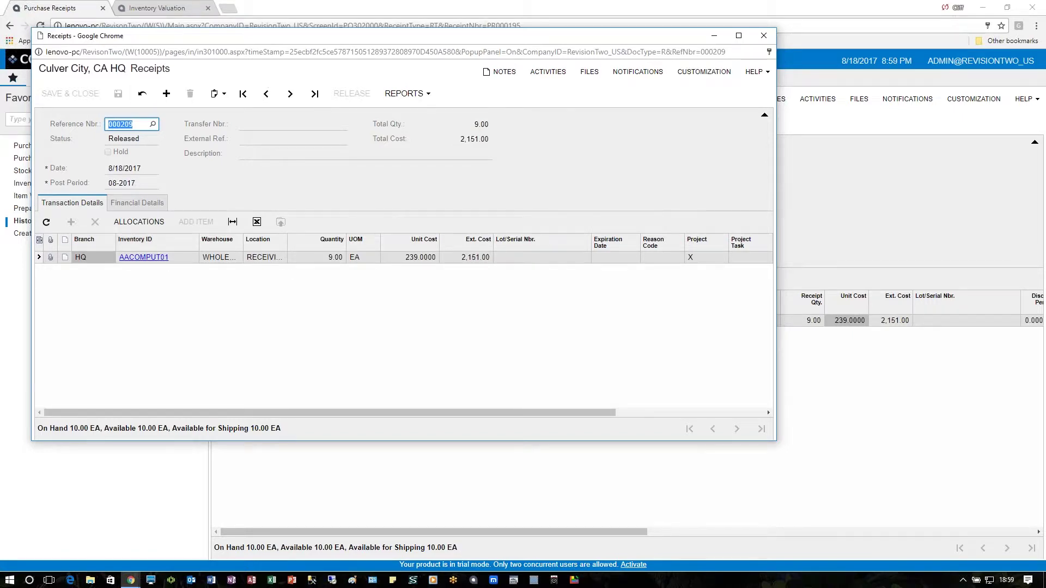
left_click(763, 36)
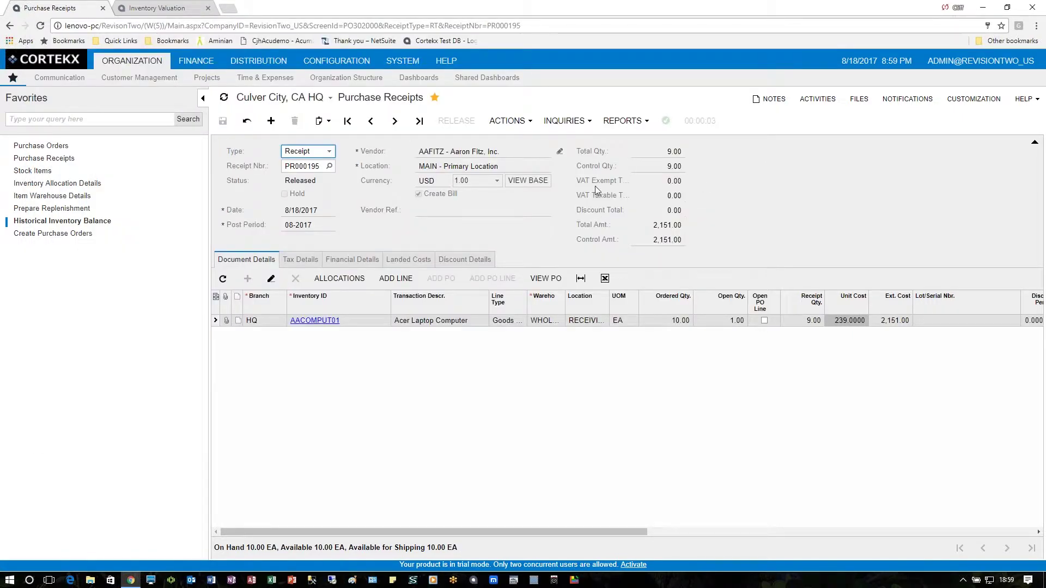
left_click(566, 121)
left_click(575, 157)
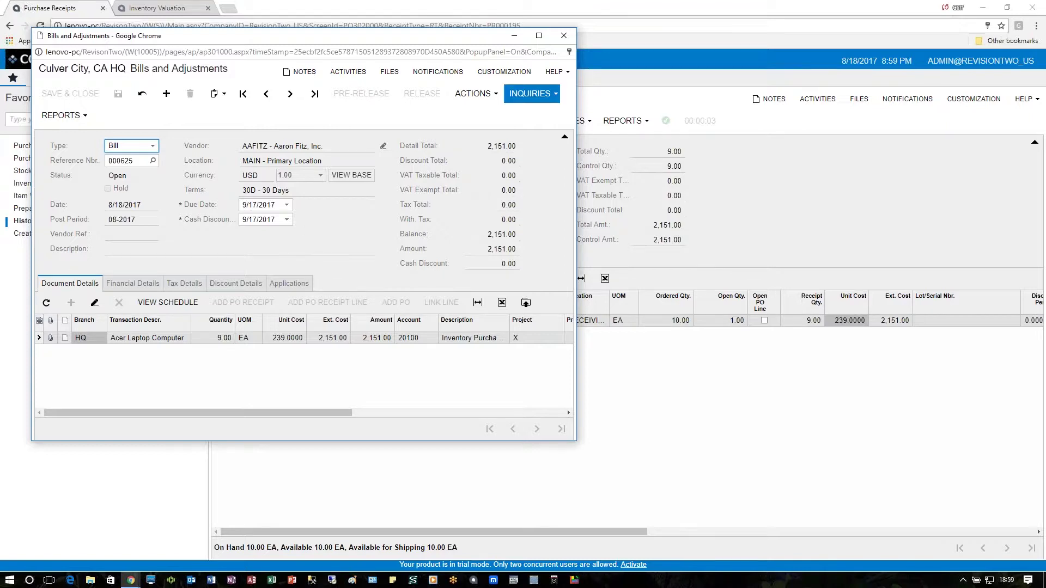
left_click(564, 36)
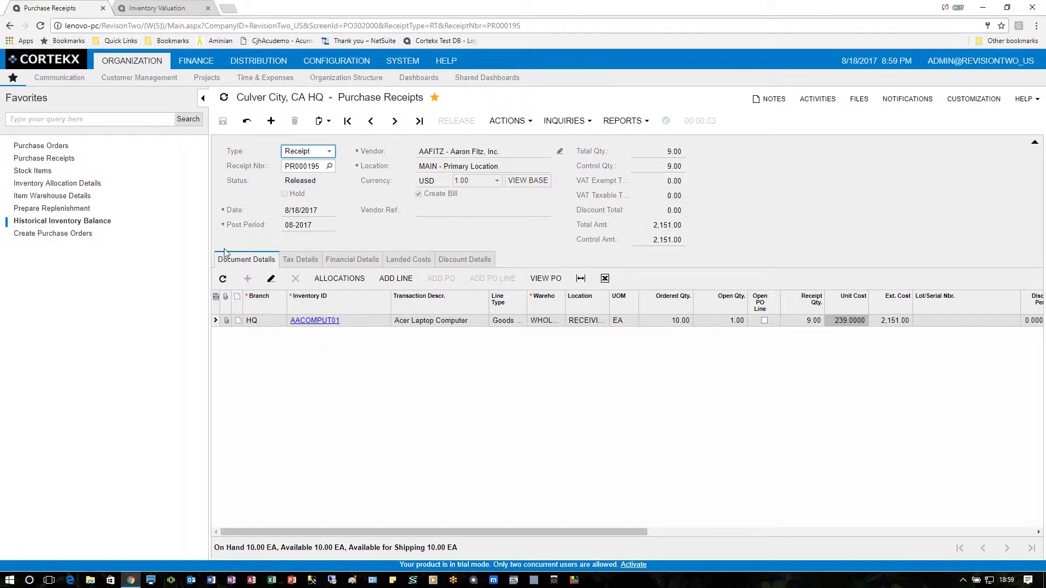
left_click(564, 123)
left_click(572, 136)
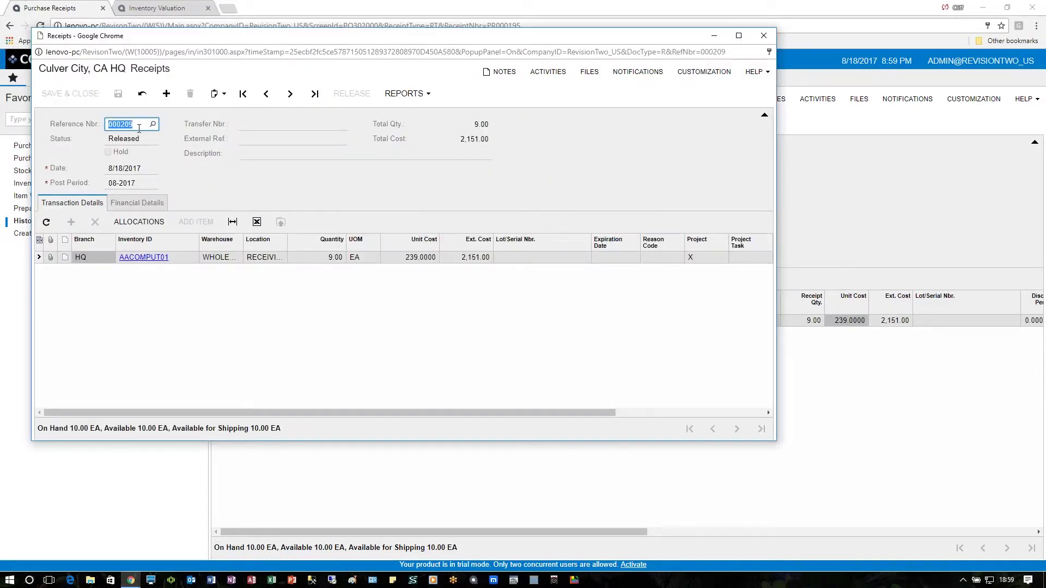
left_click(764, 36)
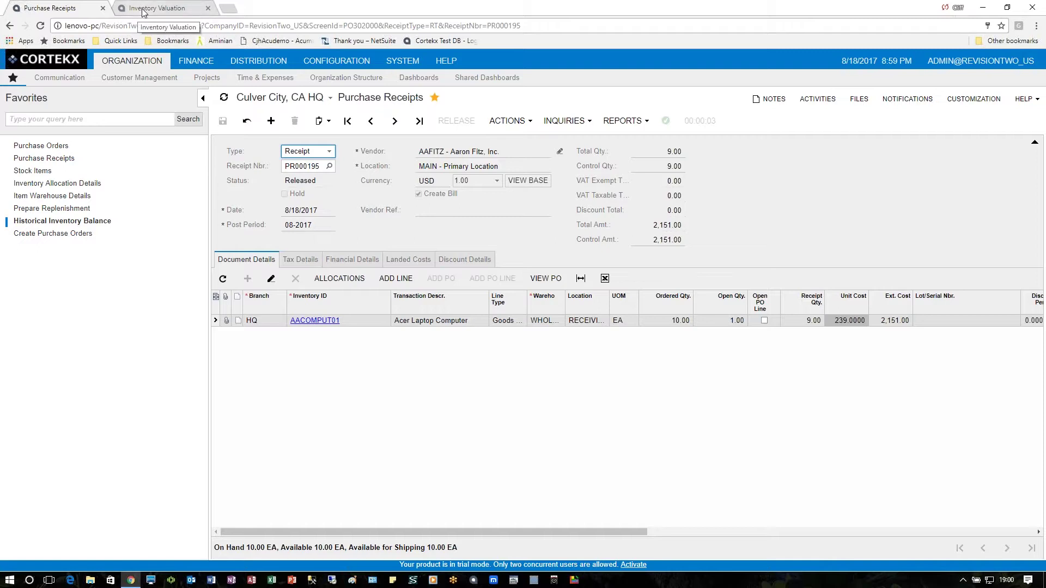
- Run the Inventory Valuation report for AACOMPUT01 to show the 9-unit, 2,151.00 receipt
left_click(145, 10)
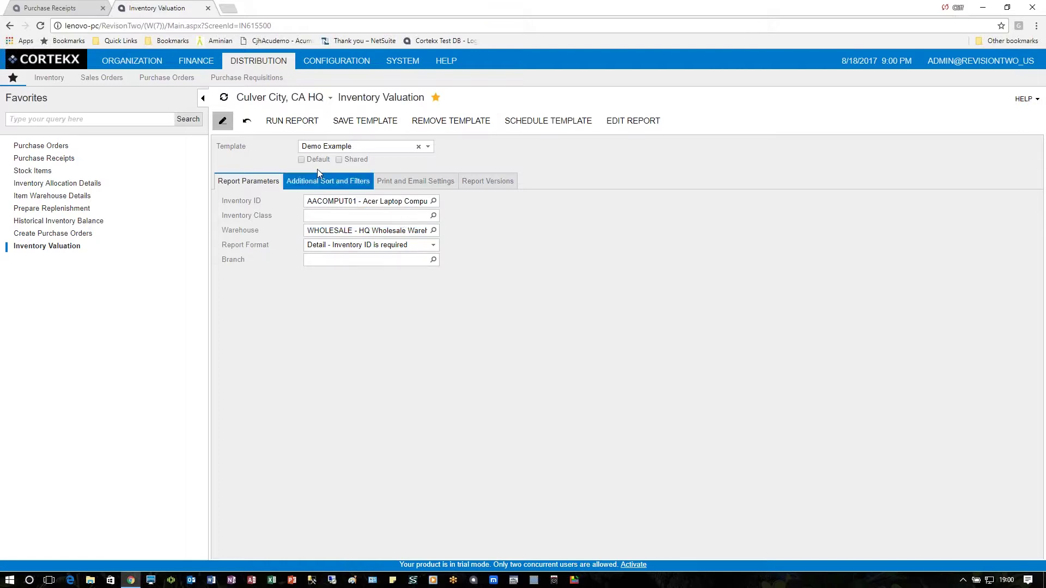
left_click(292, 120)
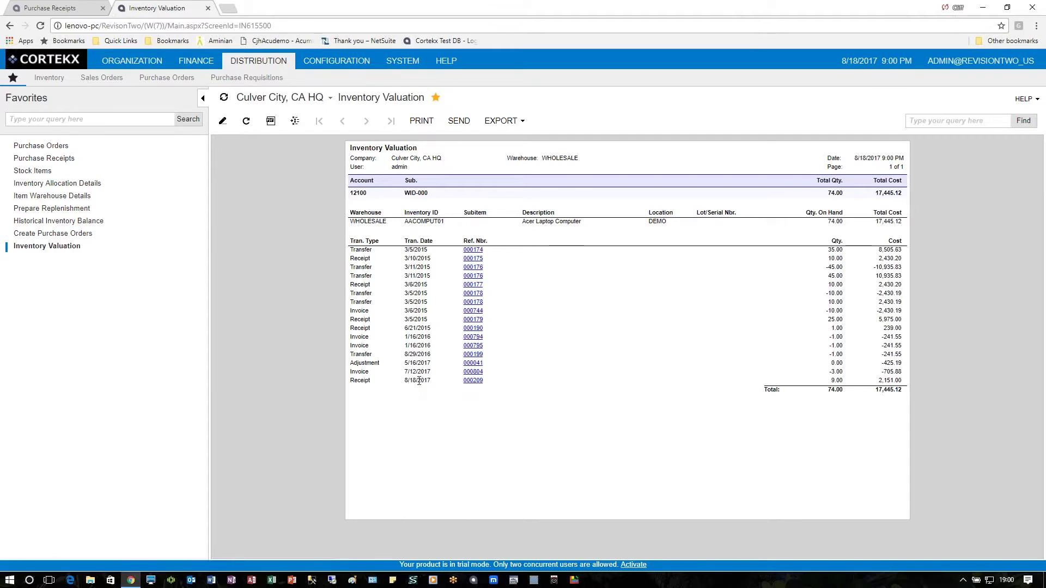
- Return to the released purchase receipt PR000195 with Ctrl+Shift+Tab
key("ctrl+shift+Tab")
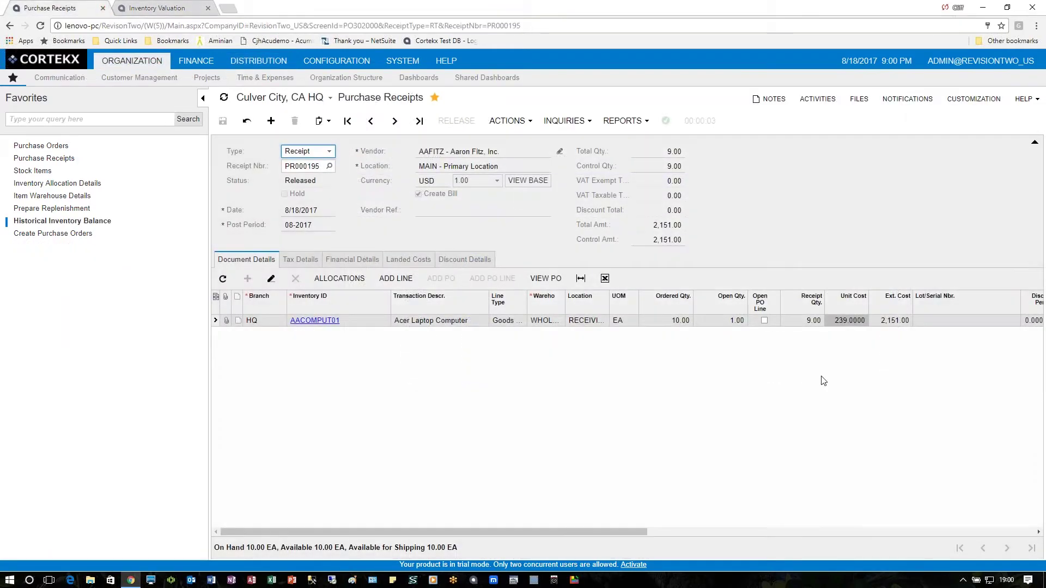